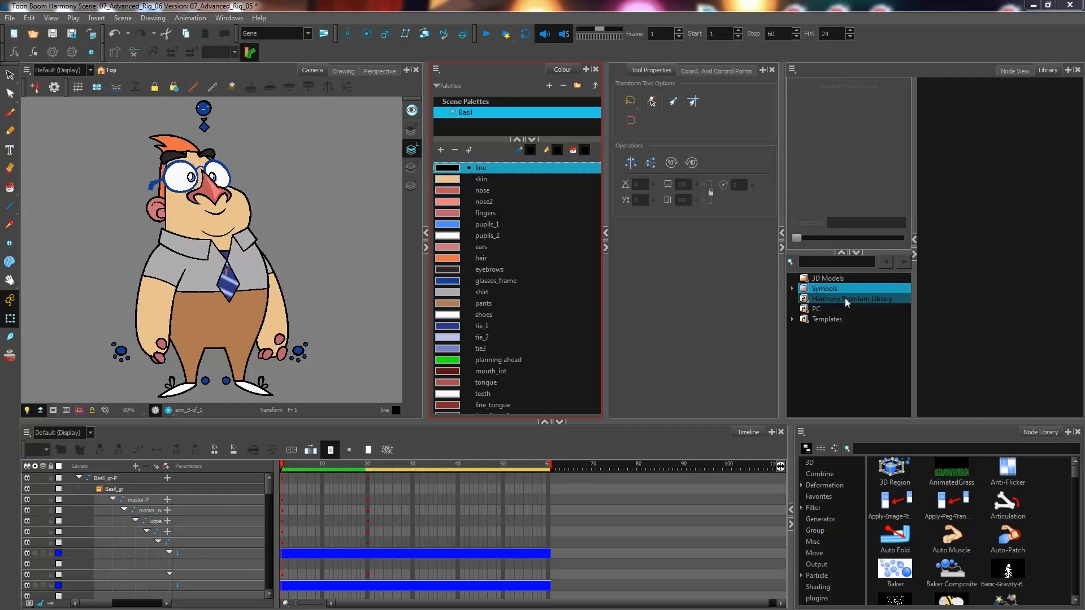
- Open the Builds folder under Templates in the library
{"action": "left_click", "coordinate": [792, 320]}
{"action": "left_click", "coordinate": [827, 329]}
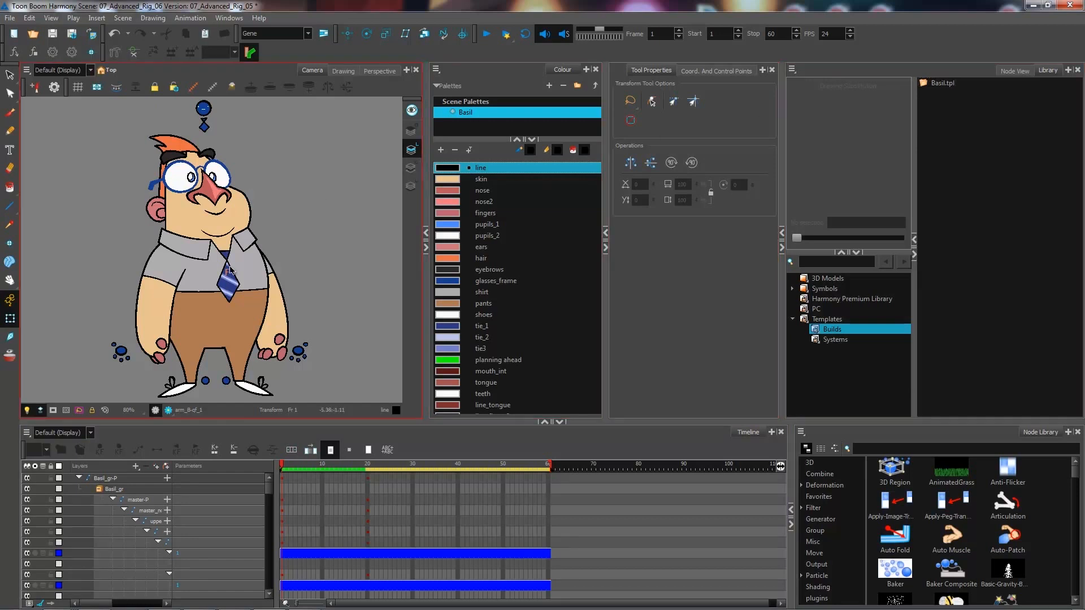
- Select the hand's finger drawing and try out its drawing substitutions
{"action": "left_click", "coordinate": [162, 335]}
{"action": "left_click_drag", "start_coordinate": [898, 238], "coordinate": [848, 239]}
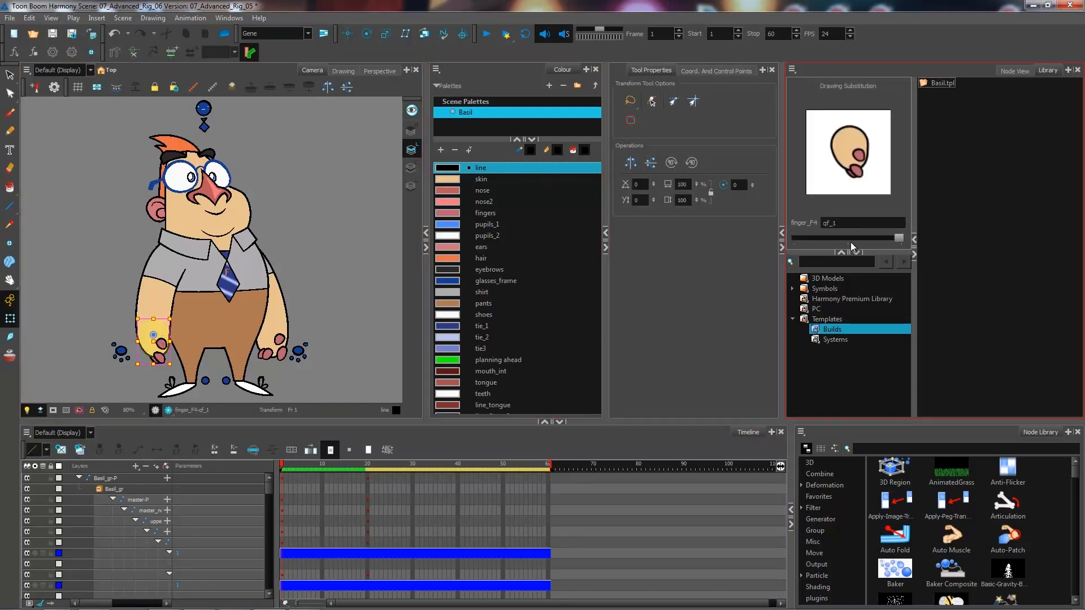
{"action": "left_click", "coordinate": [897, 239]}
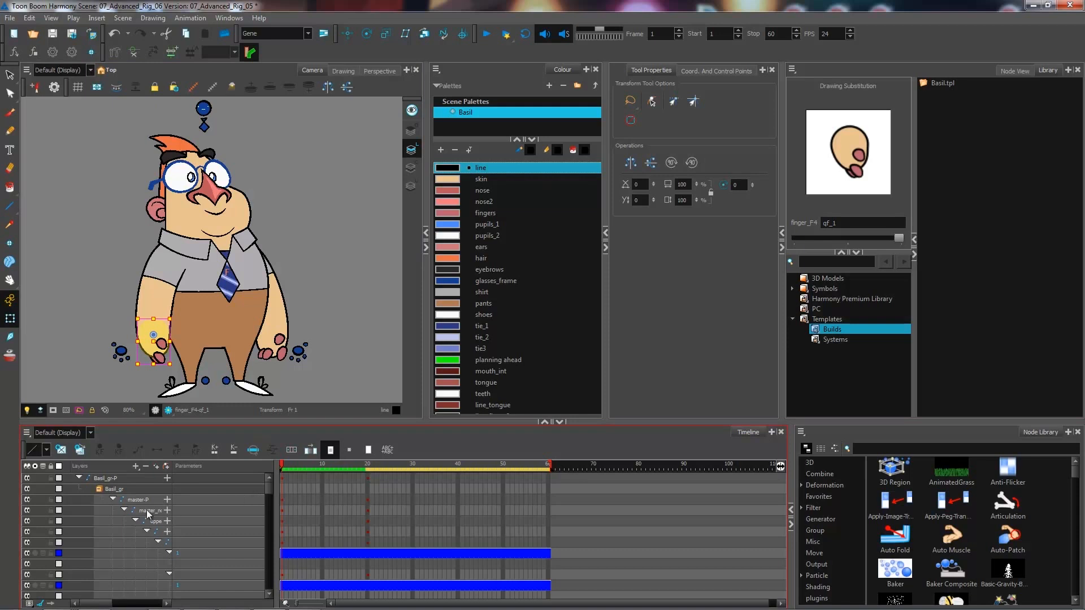
- Collapse all timeline layers and select the Basil_gr-P group layer
{"action": "key", "text": "shift+f"}
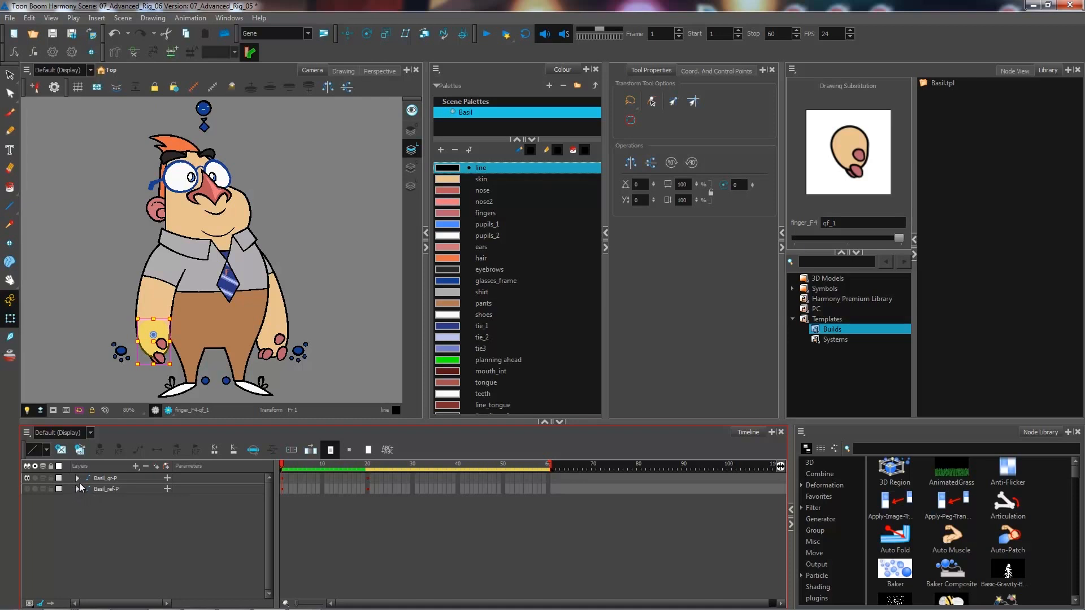
{"action": "left_click", "coordinate": [94, 480]}
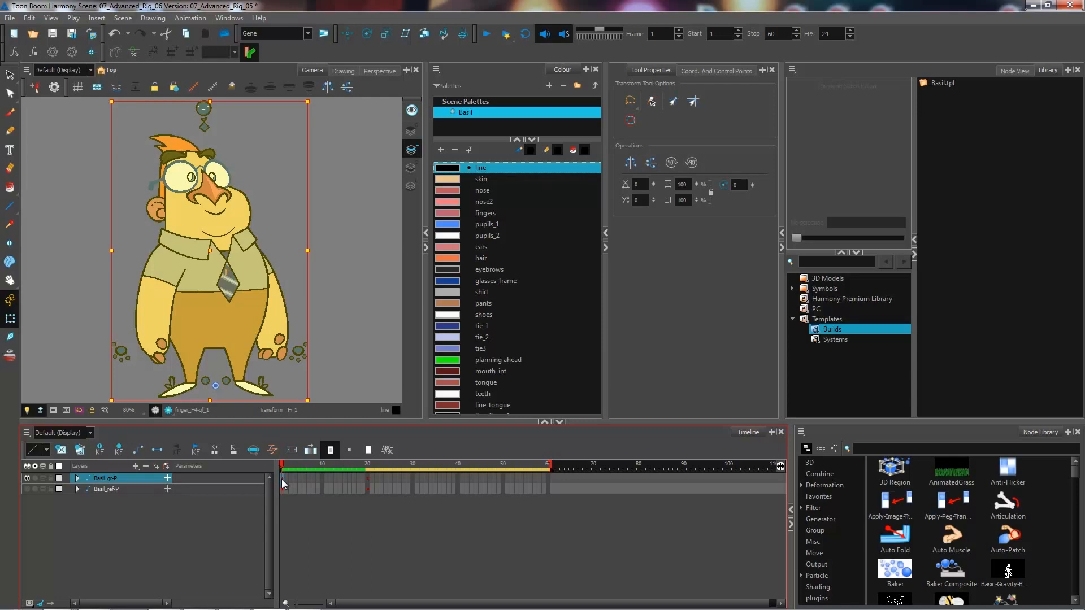
- Enable Right To Modify on the Builds template folder
{"action": "left_click_drag", "start_coordinate": [310, 464], "coordinate": [952, 177]}
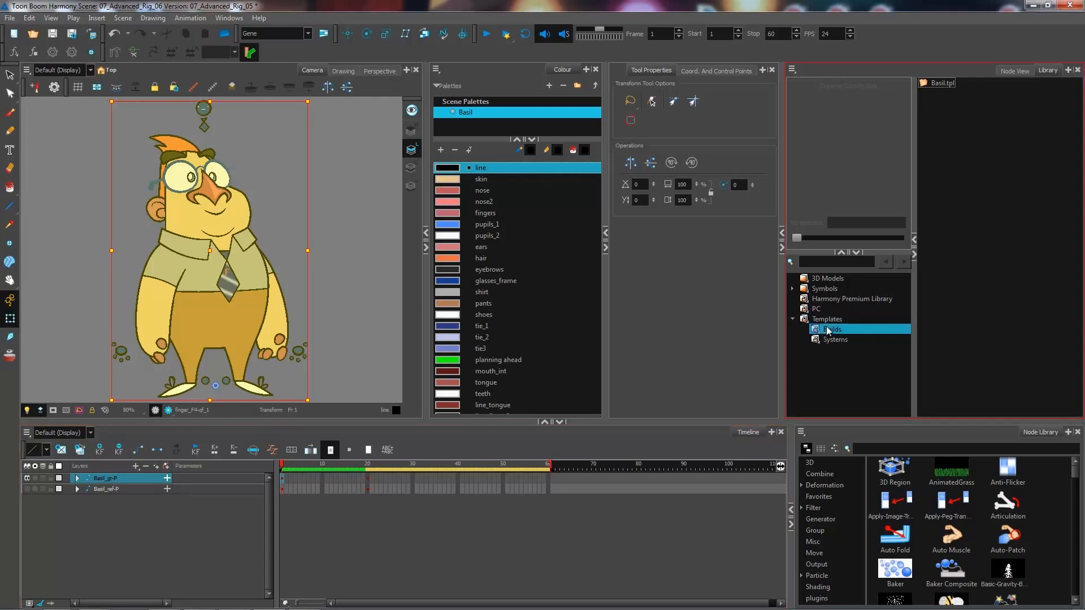
{"action": "right_click", "coordinate": [835, 336]}
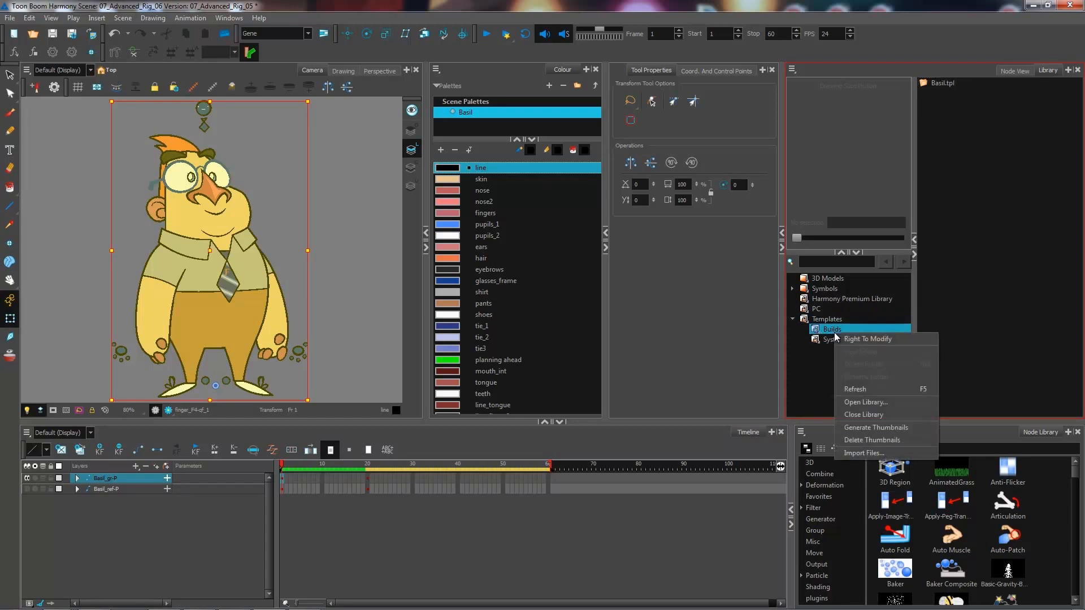
{"action": "left_click", "coordinate": [866, 337]}
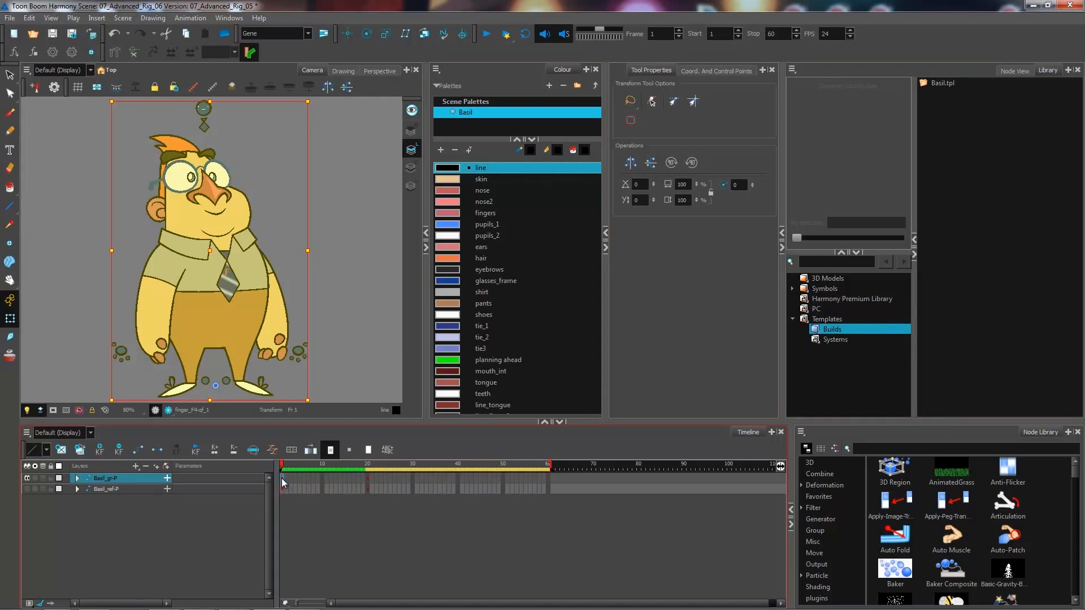
- Save the Basil_gr-P group as a template in Builds, naming it AT_Basil_gr_QF
{"action": "left_click_drag", "start_coordinate": [282, 480], "coordinate": [971, 148]}
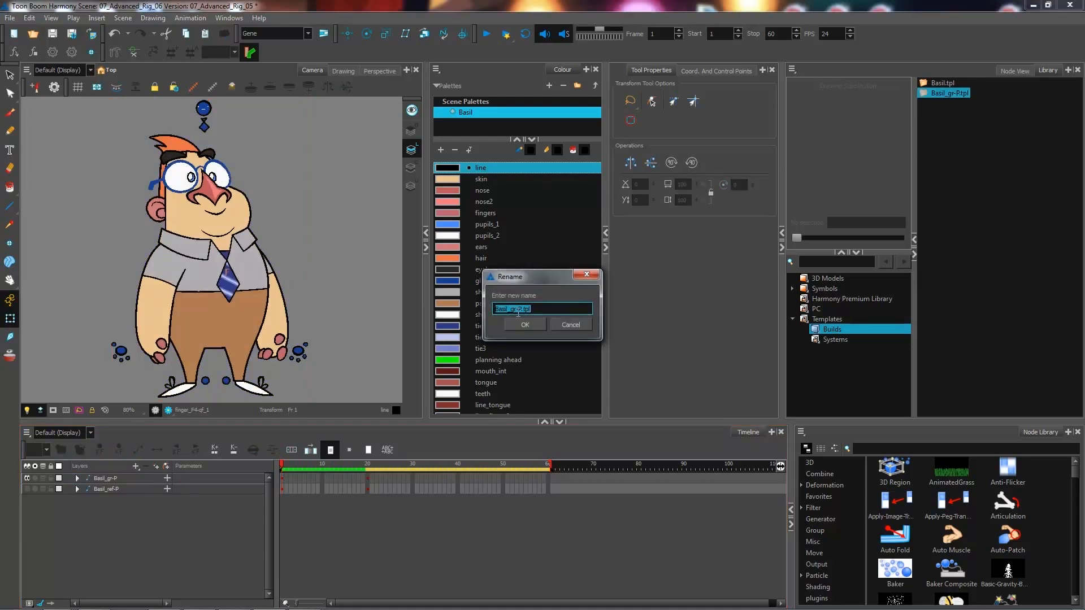
{"action": "left_click", "coordinate": [498, 310]}
{"action": "type", "text": "AT_"}
{"action": "key", "text": "BackSpace"}
{"action": "key", "text": "BackSpace"}
{"action": "type", "text": "_QF"}
{"action": "left_click", "coordinate": [522, 326]}
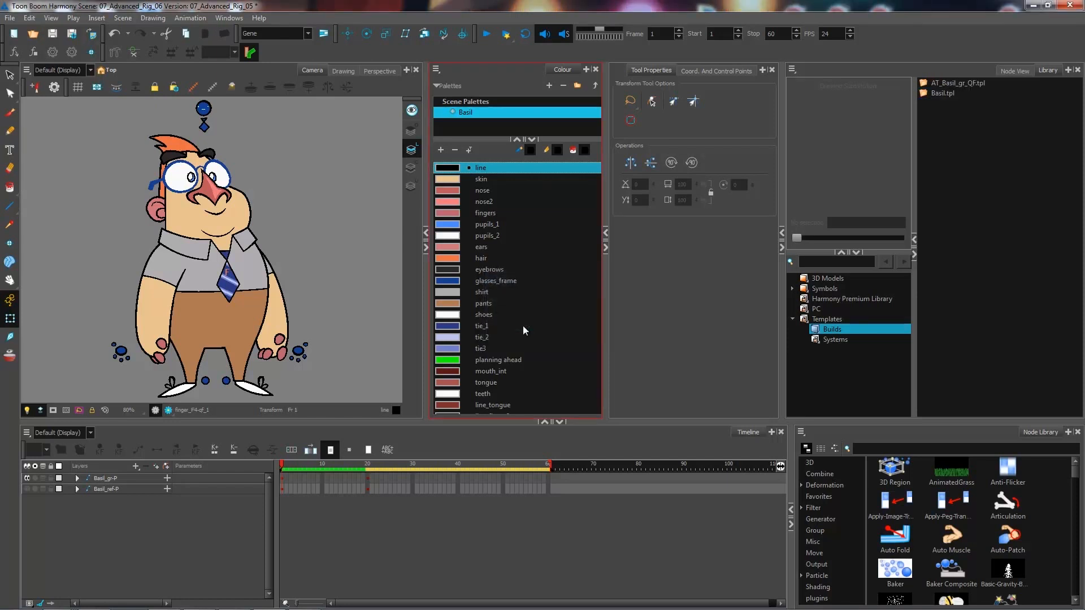
- Generate thumbnails for the AT_Basil_gr_QF template
{"action": "left_click", "coordinate": [947, 86]}
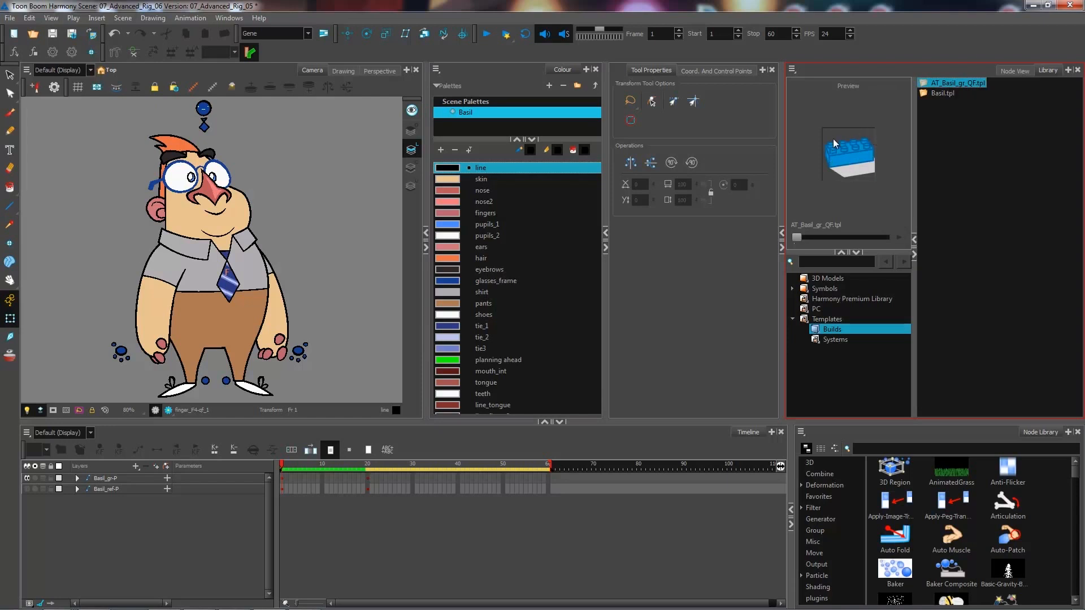
{"action": "right_click", "coordinate": [944, 83]}
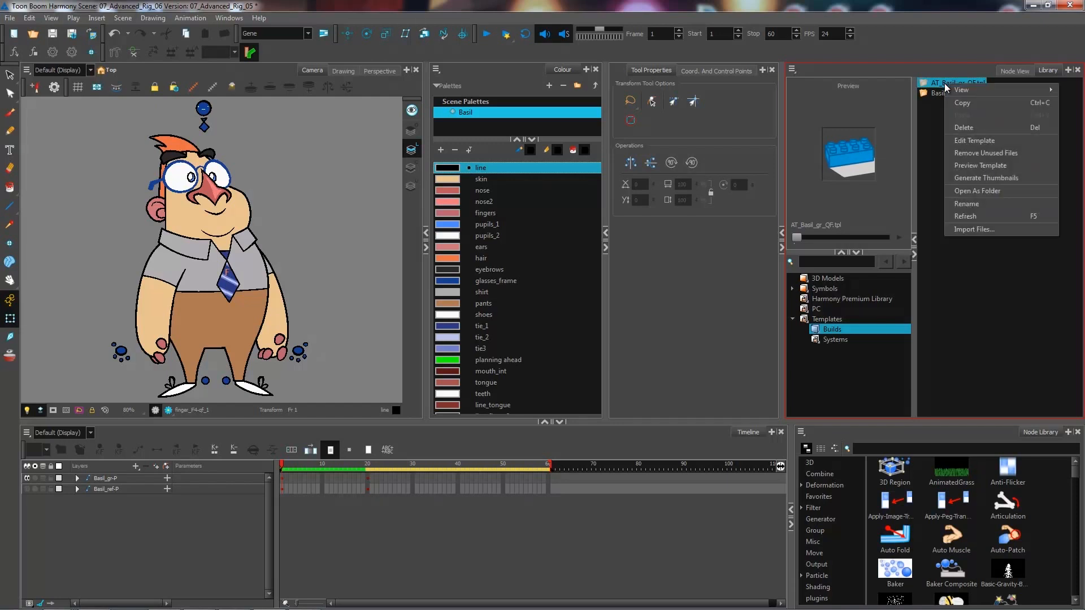
{"action": "left_click", "coordinate": [989, 177]}
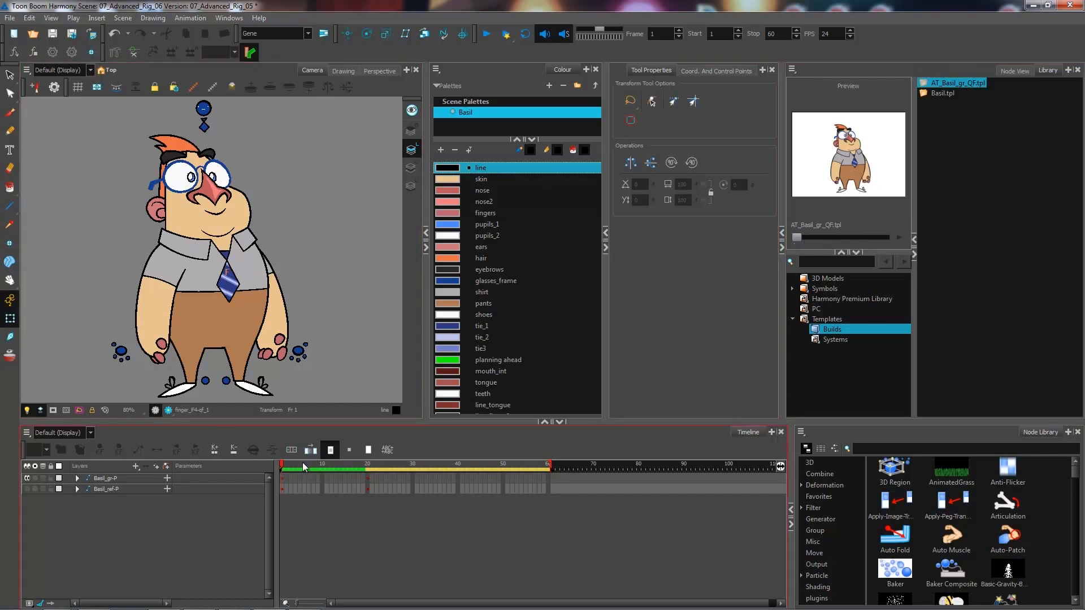
- At frame 20, save the Basil_gr-P group as a second template named AT_Basil_gr_F
{"action": "left_click", "coordinate": [368, 489]}
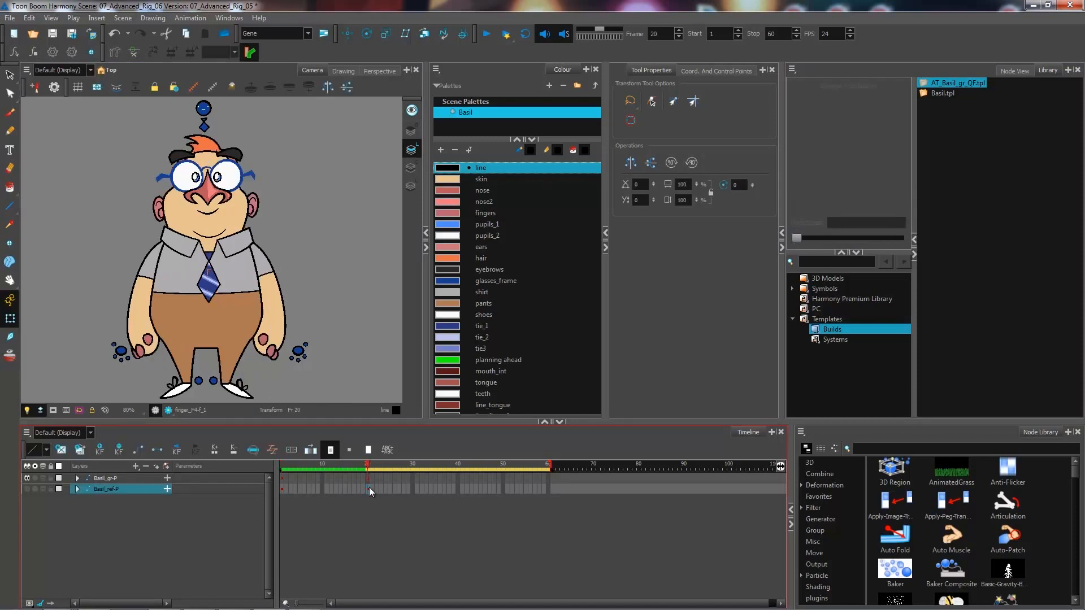
{"action": "left_click", "coordinate": [365, 479]}
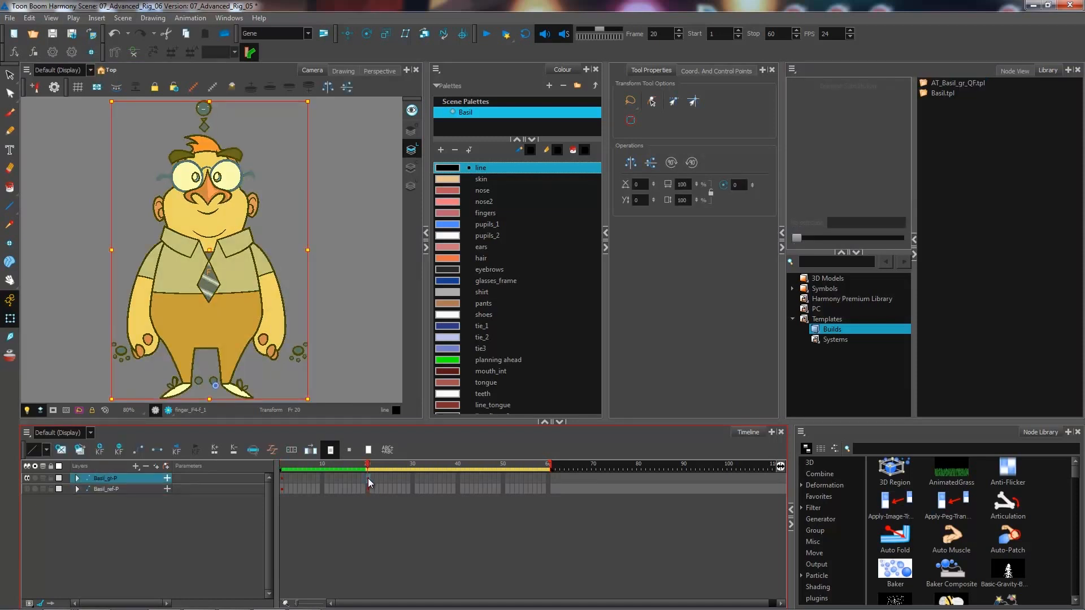
{"action": "left_click_drag", "start_coordinate": [386, 473], "coordinate": [965, 126]}
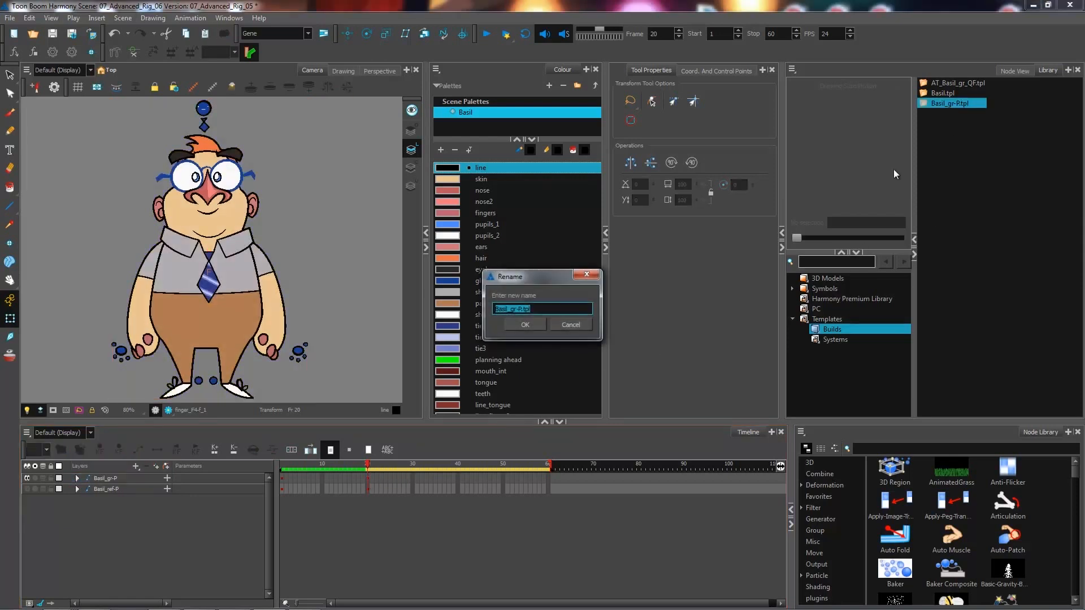
{"action": "left_click", "coordinate": [525, 309]}
{"action": "key", "text": "BackSpace"}
{"action": "key", "text": "BackSpace"}
{"action": "type", "text": "_R"}
{"action": "key", "text": "Home"}
{"action": "type", "text": "AT_"}
{"action": "left_click", "coordinate": [523, 326]}
- Generate thumbnails for the AT_Basil_gr_F template
{"action": "left_click", "coordinate": [960, 85]}
{"action": "right_click", "coordinate": [957, 84]}
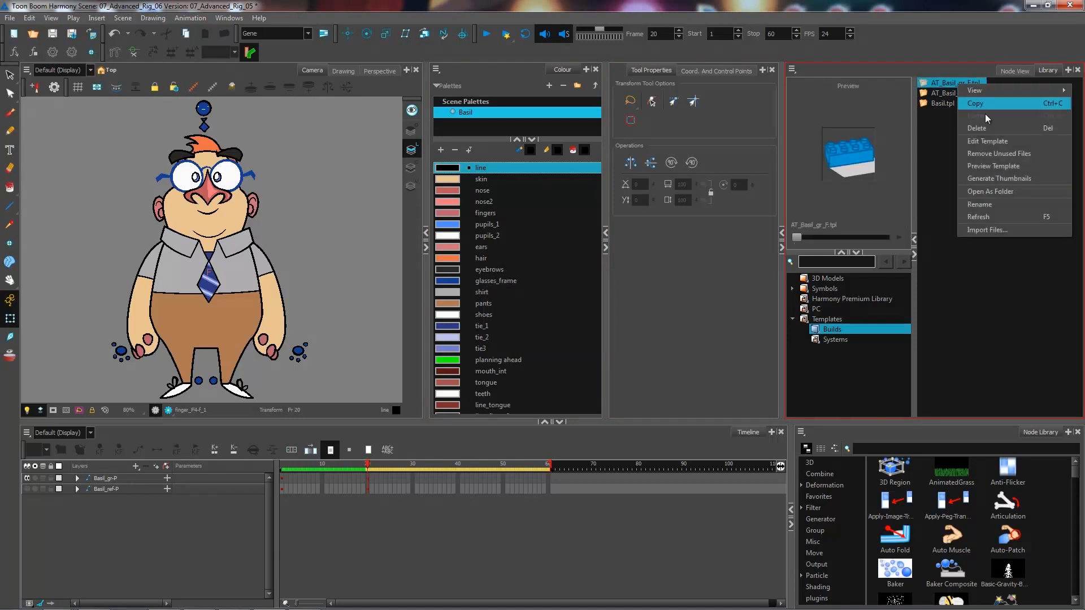
{"action": "left_click", "coordinate": [987, 179]}
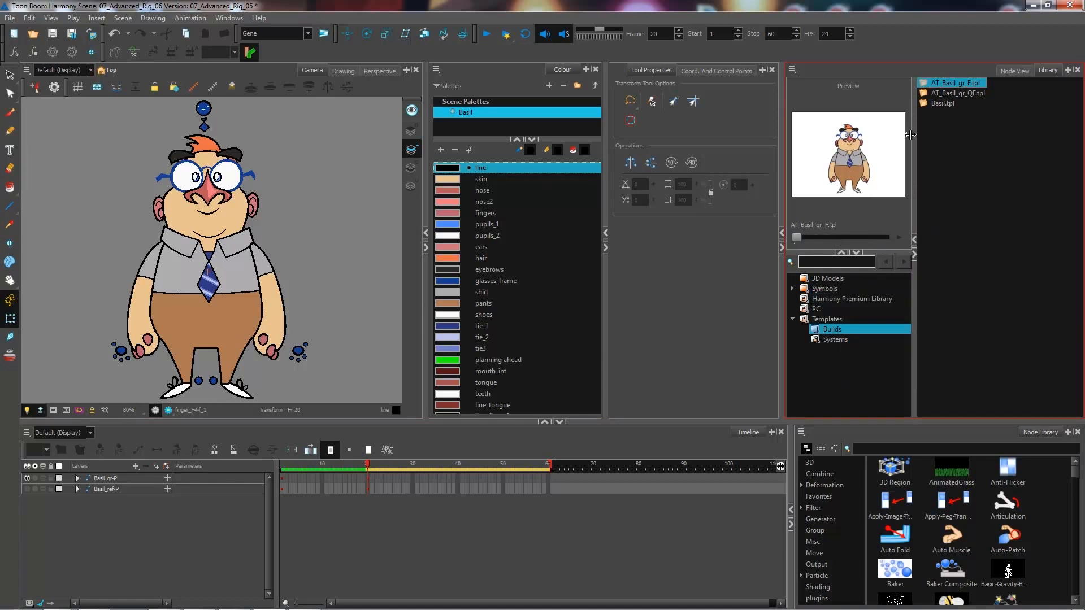
- Compare the previews of the AT_Basil_gr_F and AT_Basil_gr_QF templates
{"action": "left_click", "coordinate": [967, 94]}
{"action": "left_click", "coordinate": [966, 84]}
{"action": "left_click", "coordinate": [966, 94]}
{"action": "left_click", "coordinate": [968, 84]}
{"action": "left_click", "coordinate": [967, 93]}
{"action": "left_click", "coordinate": [968, 83]}
{"action": "left_click", "coordinate": [968, 93]}
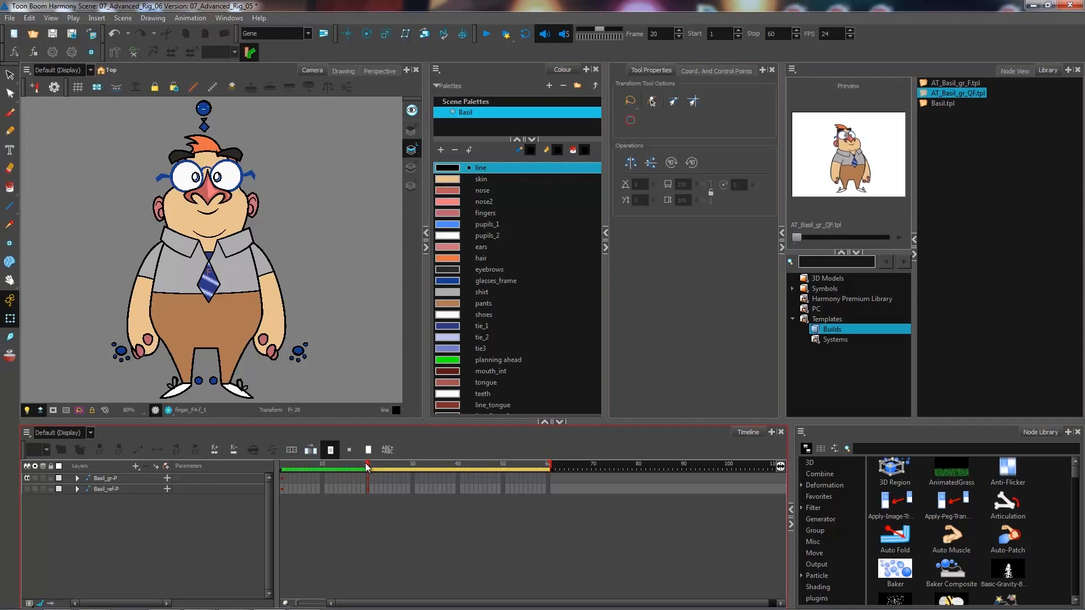
- Insert the AT_Basil_gr_QF template into the Basil_gr-P layer at frame 40
{"action": "left_click_drag", "start_coordinate": [366, 467], "coordinate": [420, 470]}
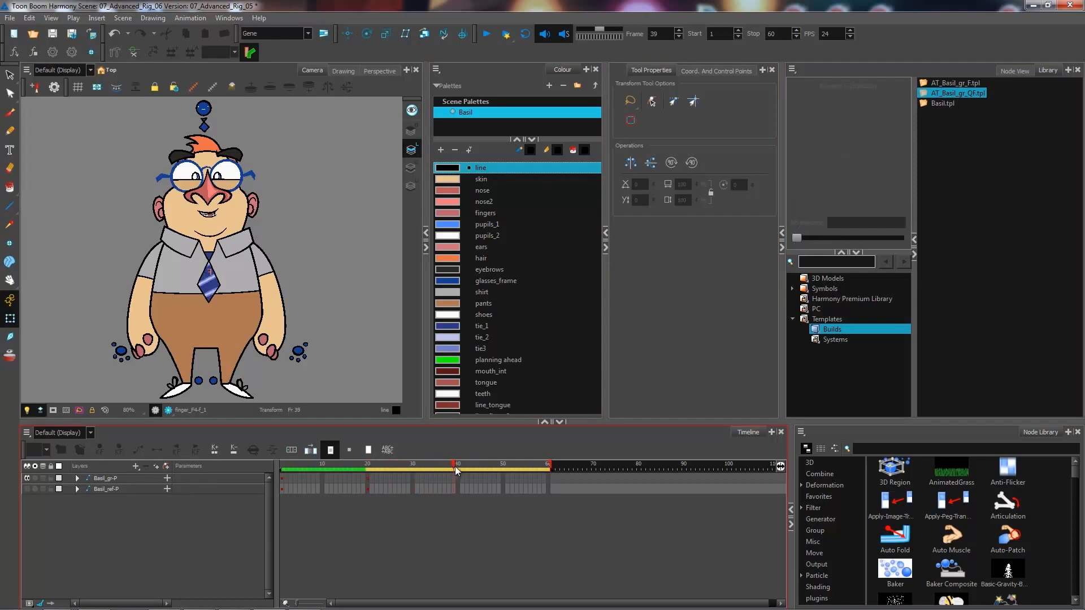
{"action": "mouse_move", "coordinate": [423, 466]}
{"action": "left_mouse_down"}
{"action": "mouse_move", "coordinate": [409, 465]}
{"action": "mouse_move", "coordinate": [443, 463]}
{"action": "left_mouse_up"}
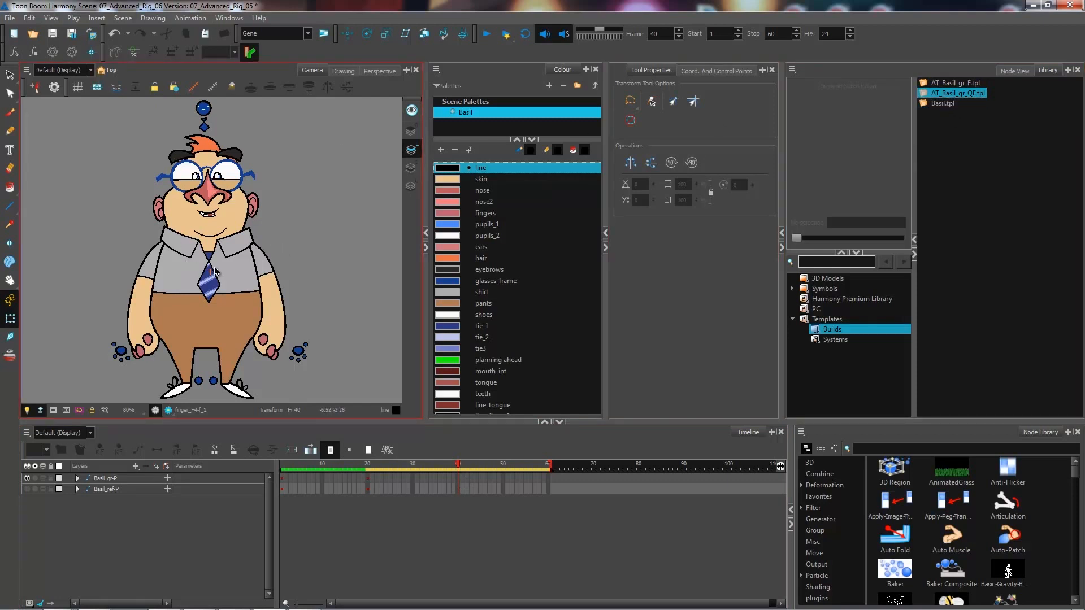
{"action": "left_click", "coordinate": [969, 96]}
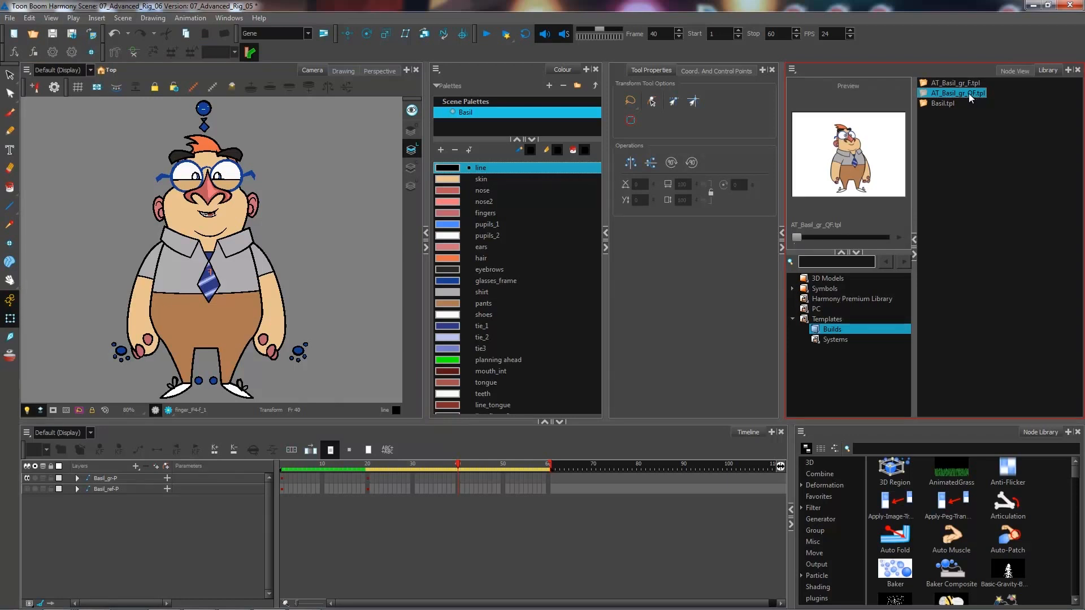
{"action": "left_click_drag", "start_coordinate": [968, 93], "coordinate": [460, 471]}
{"action": "left_click_drag", "start_coordinate": [458, 482], "coordinate": [459, 481]}
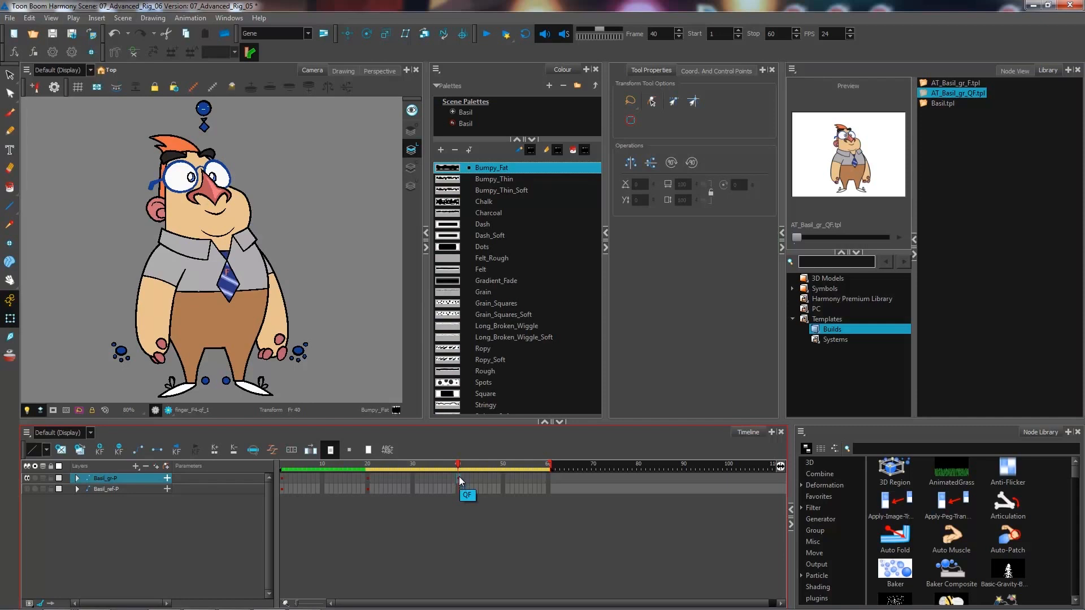
- Expand the Basil_gr-P group to inspect the inserted template's layers, then collapse it again
{"action": "left_click", "coordinate": [77, 478]}
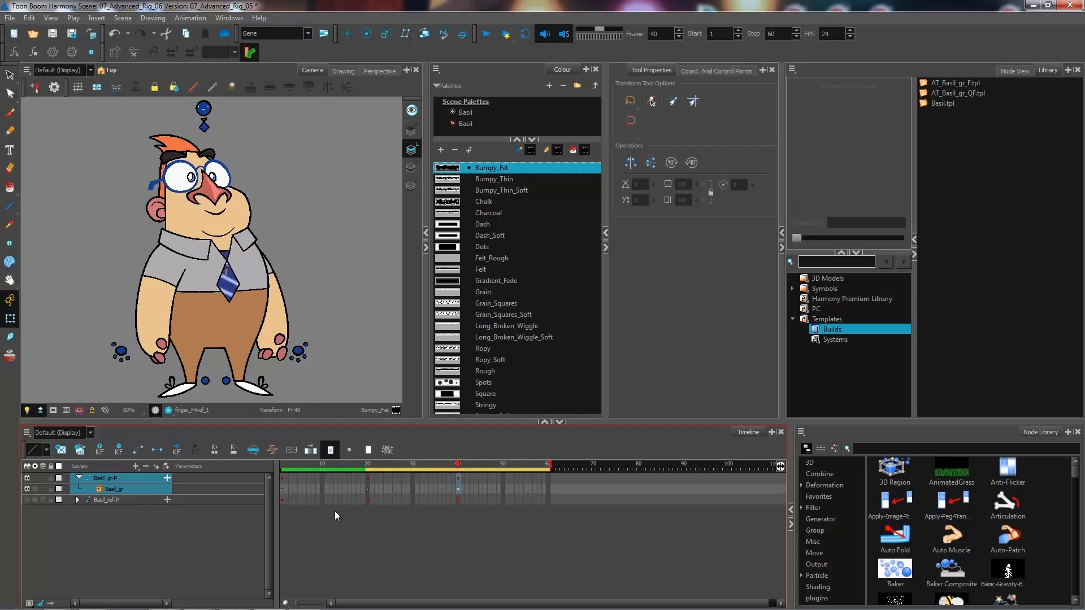
{"action": "key", "text": "f"}
{"action": "scroll", "coordinate": [451, 493], "scroll_direction": "down", "scroll_amount": 1}
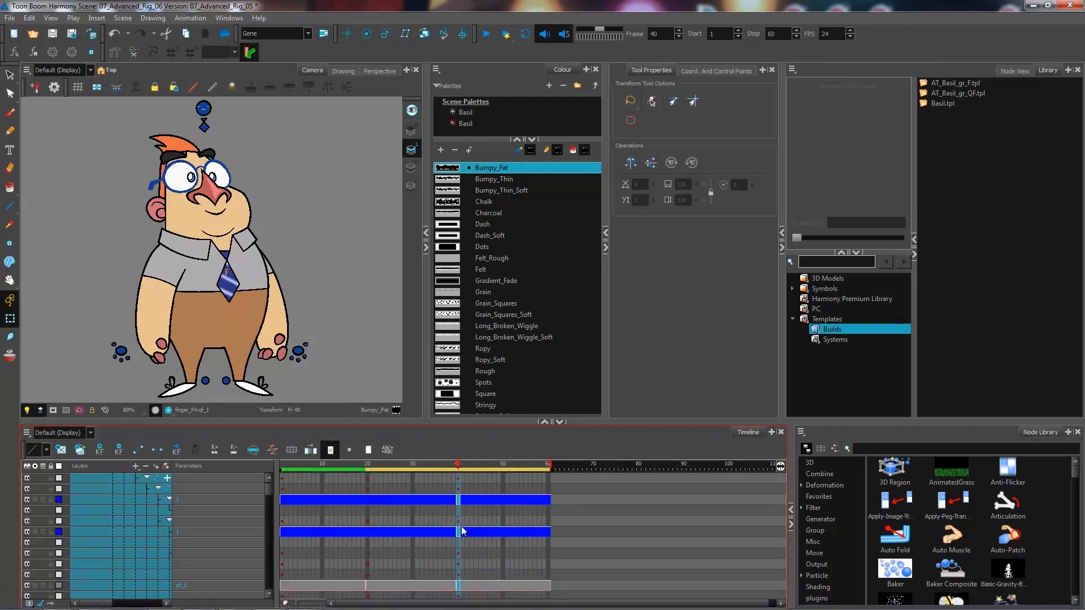
{"action": "key", "text": "shift+f"}
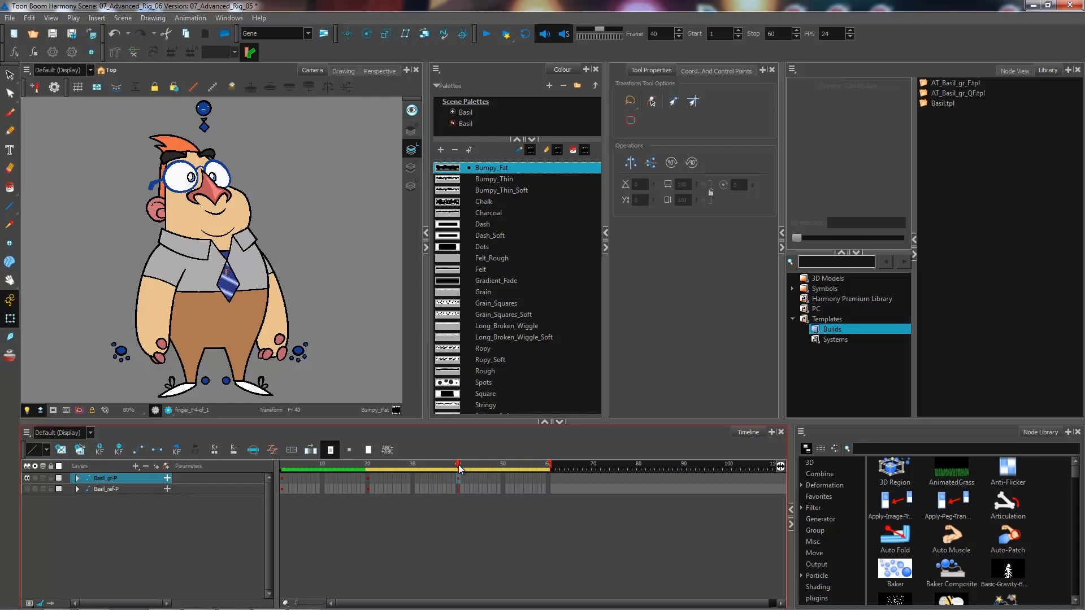
- Select the AT_Basil_gr_F template in the library
{"action": "left_click", "coordinate": [919, 105]}
{"action": "left_click", "coordinate": [954, 83]}
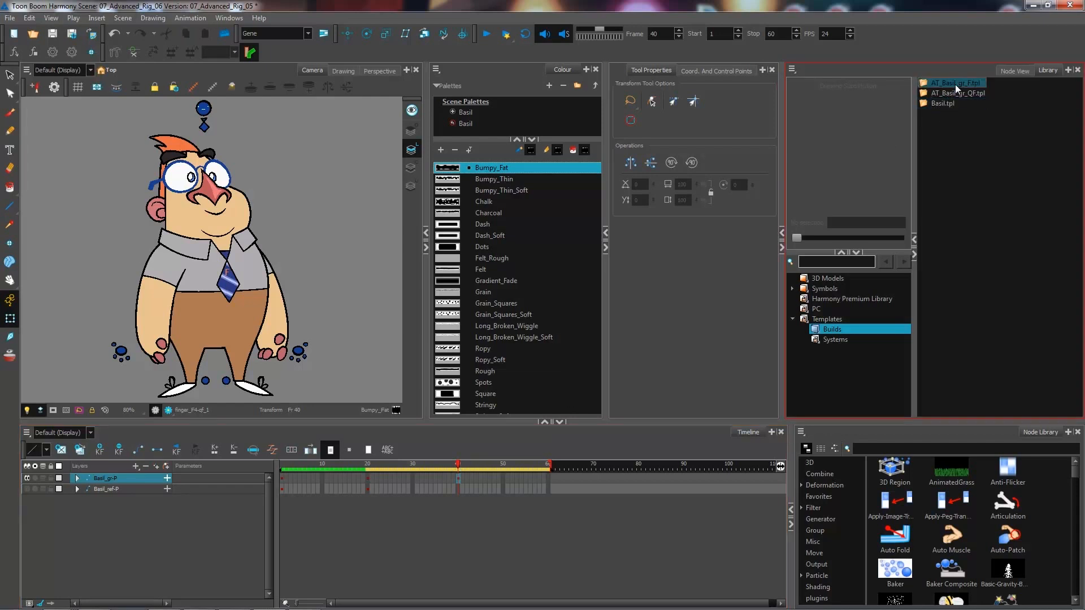
{"action": "left_click_drag", "start_coordinate": [460, 474], "coordinate": [457, 479]}
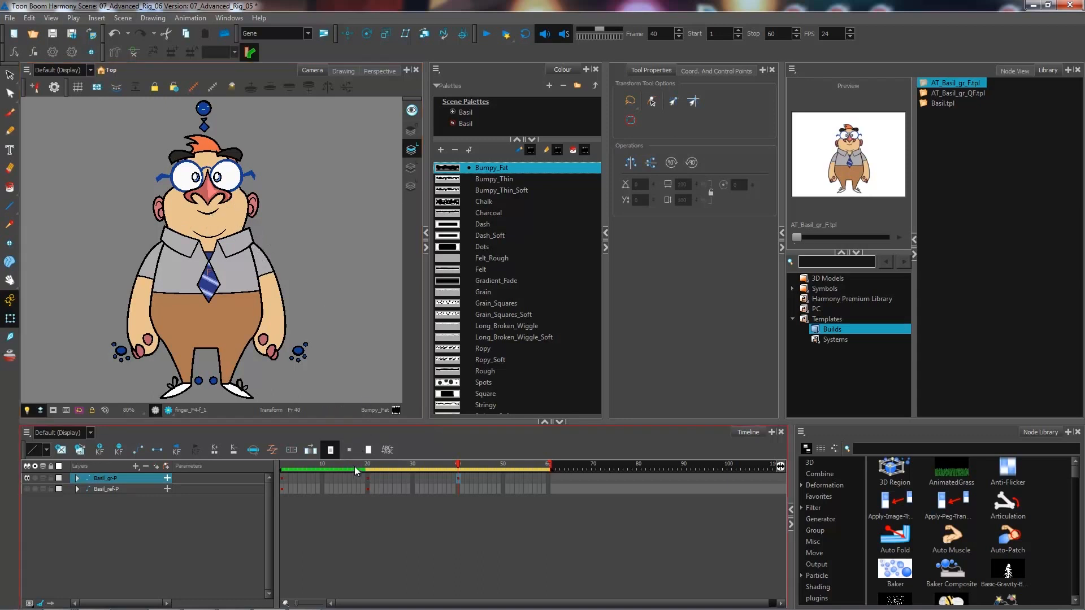
- Return to frame 1 and select Basil's cheeks drawing, revealing its layer in the timeline
{"action": "left_click_drag", "start_coordinate": [300, 466], "coordinate": [277, 465]}
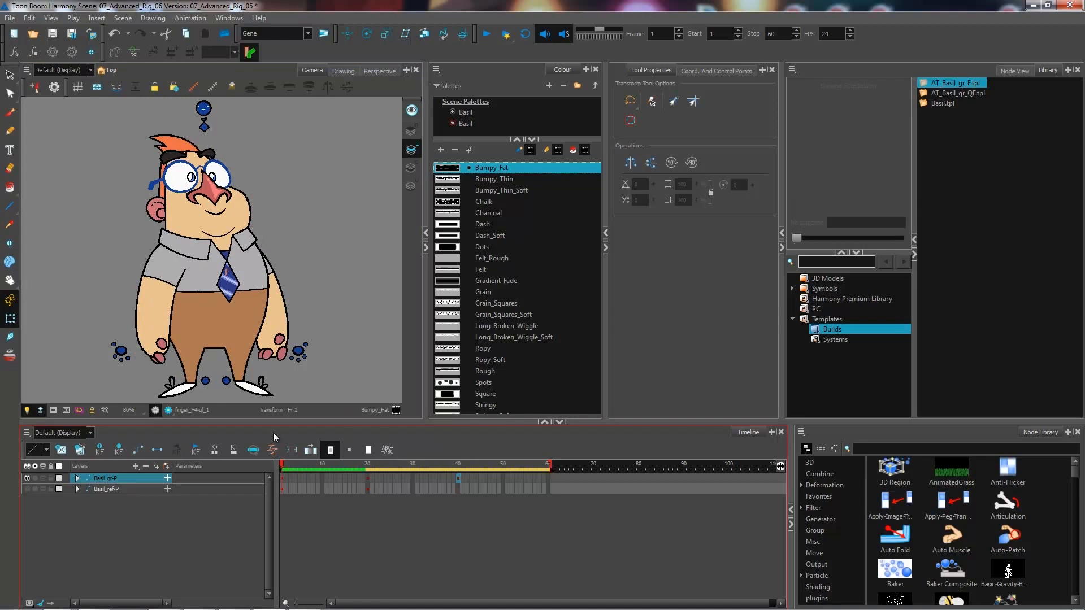
{"action": "left_click", "coordinate": [238, 217]}
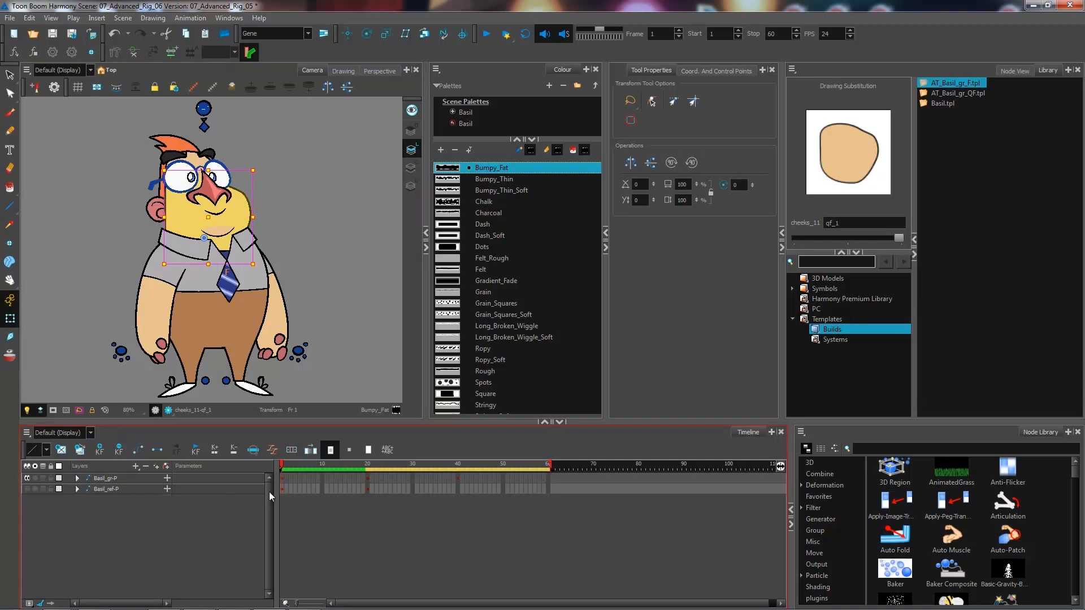
{"action": "key", "text": "o"}
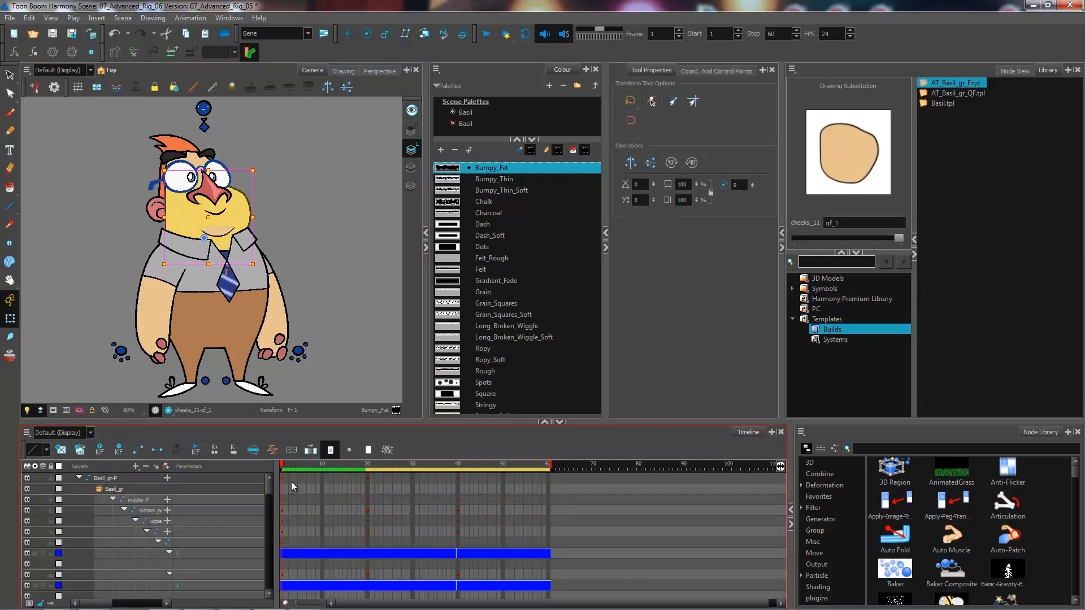
{"action": "left_click_drag", "start_coordinate": [268, 490], "coordinate": [268, 504]}
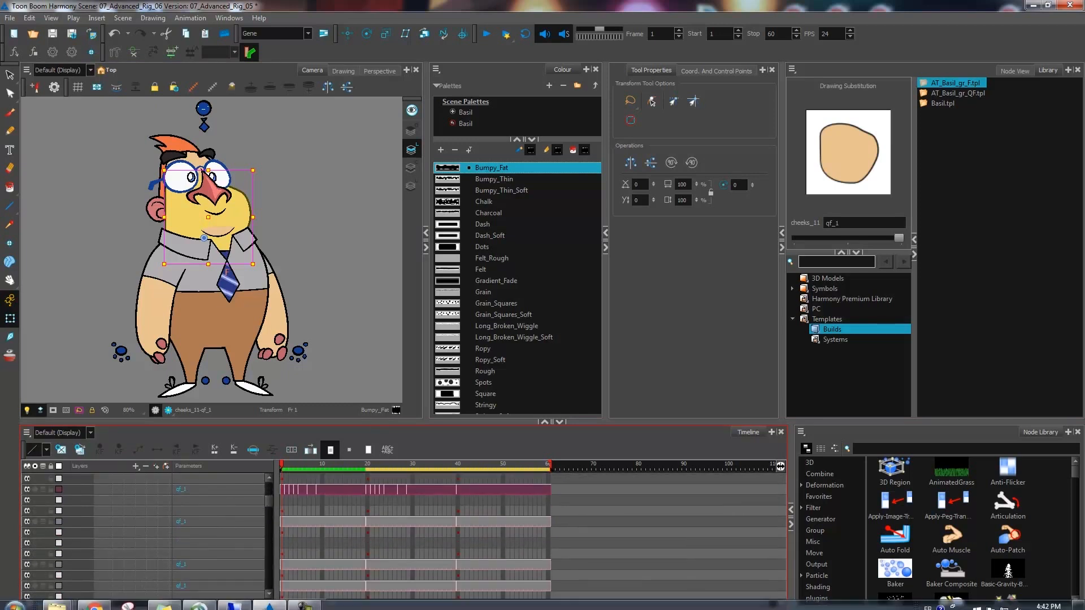
{"action": "left_click_drag", "start_coordinate": [95, 604], "coordinate": [125, 605]}
{"action": "scroll", "coordinate": [135, 520], "scroll_direction": "up", "scroll_amount": 1}
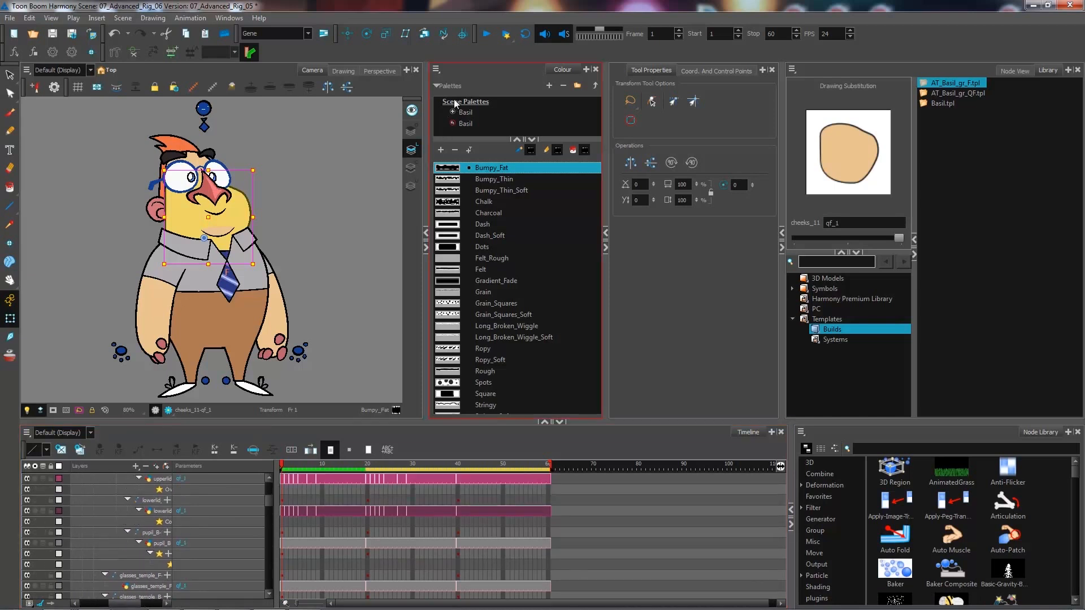
- Select the cheeks' parent head peg up to full_head-P and collapse that group in the timeline
{"action": "key", "text": "b"}
{"action": "key", "text": "b"}
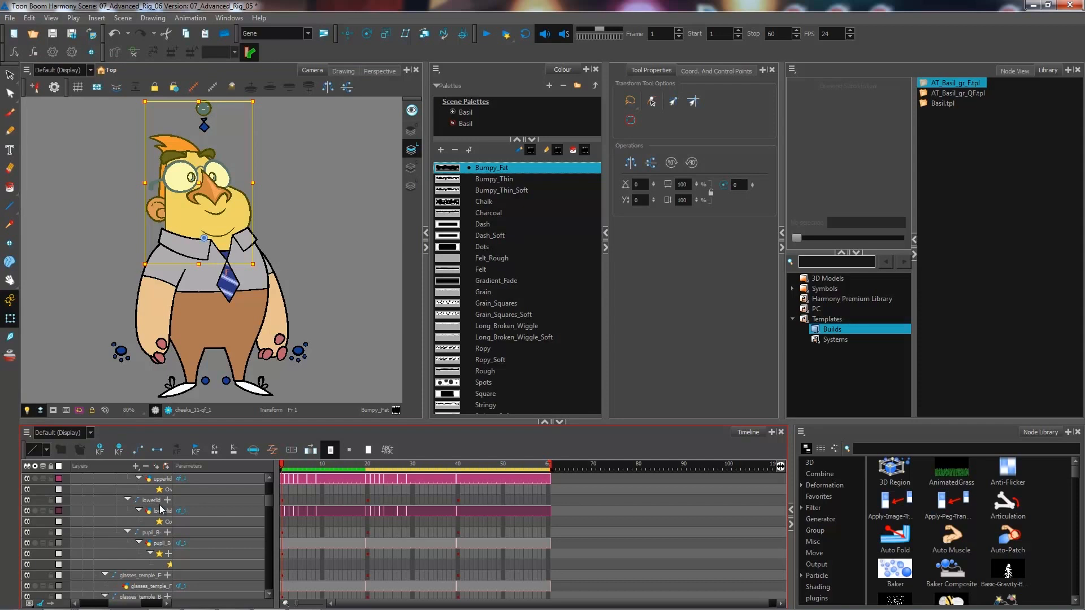
{"action": "scroll", "coordinate": [161, 507], "scroll_direction": "up", "scroll_amount": 5}
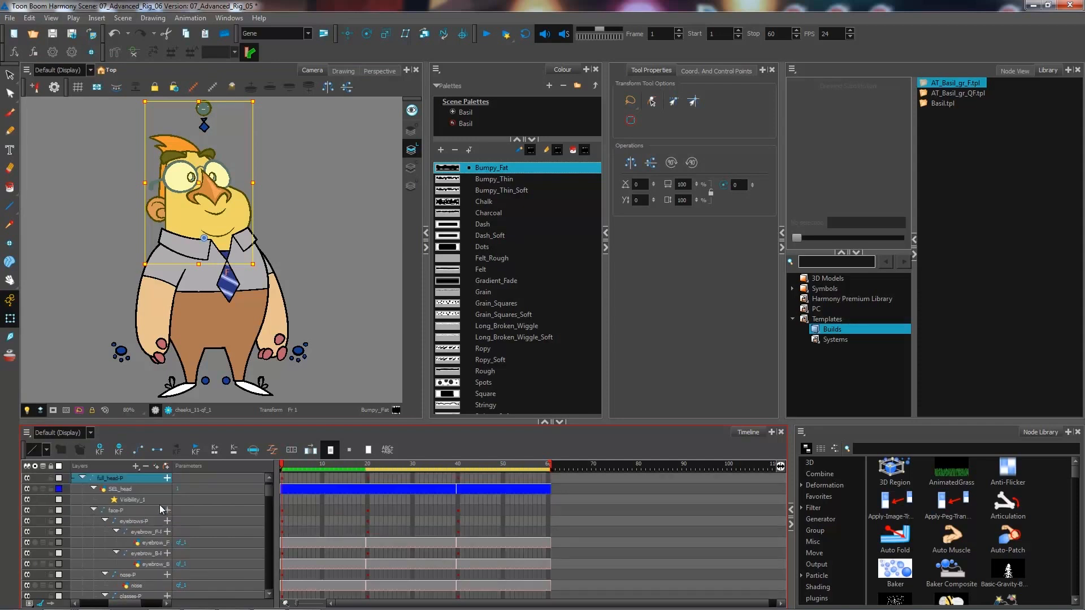
{"action": "left_click", "coordinate": [82, 477]}
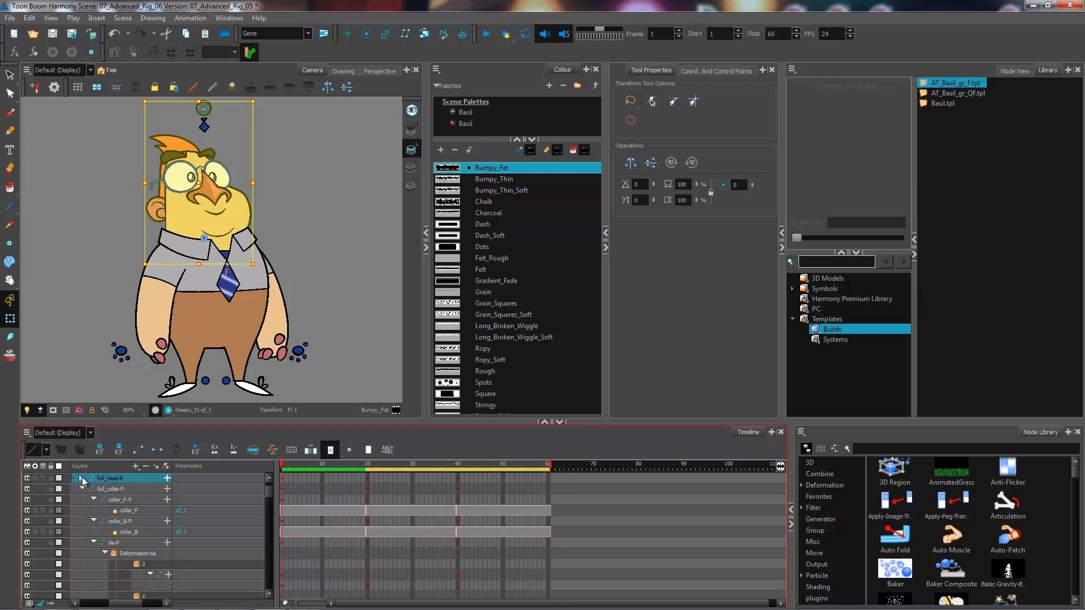
- Save the full_head-P frame 1 pose as a new template in the Builds library folder
{"action": "left_click", "coordinate": [281, 479]}
{"action": "left_click_drag", "start_coordinate": [281, 480], "coordinate": [955, 226]}
{"action": "left_click_drag", "start_coordinate": [959, 148], "coordinate": [958, 148]}
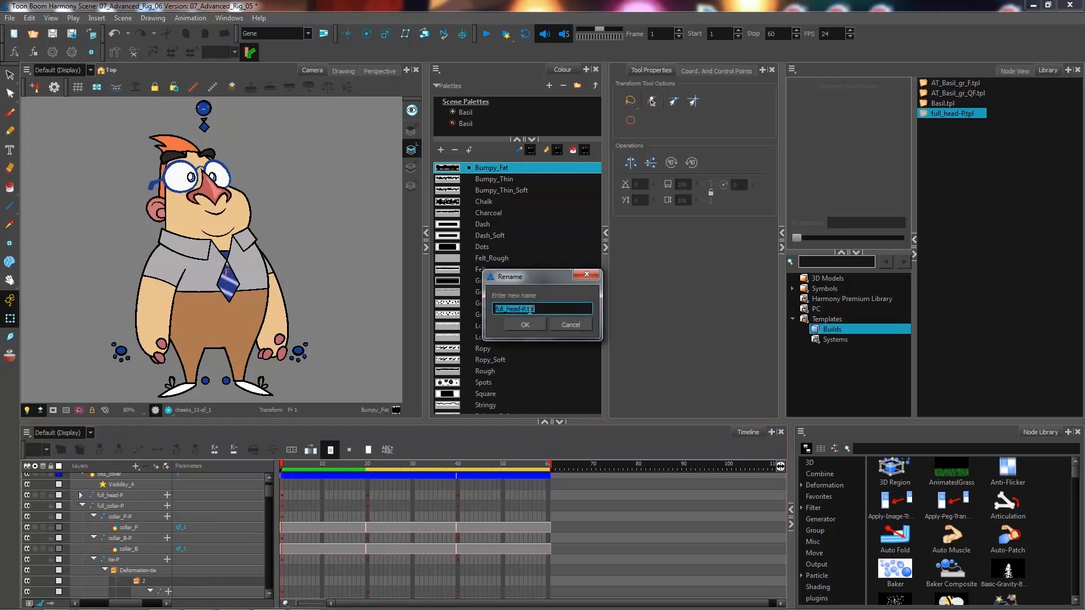
- Name the new template AT_head_Basil_QF
{"action": "type", "text": "AT_head_BAsil_Q"}
{"action": "left_click", "coordinate": [531, 309]}
{"action": "key", "text": "BackSpace"}
{"action": "type", "text": "a"}
{"action": "left_click", "coordinate": [525, 326]}
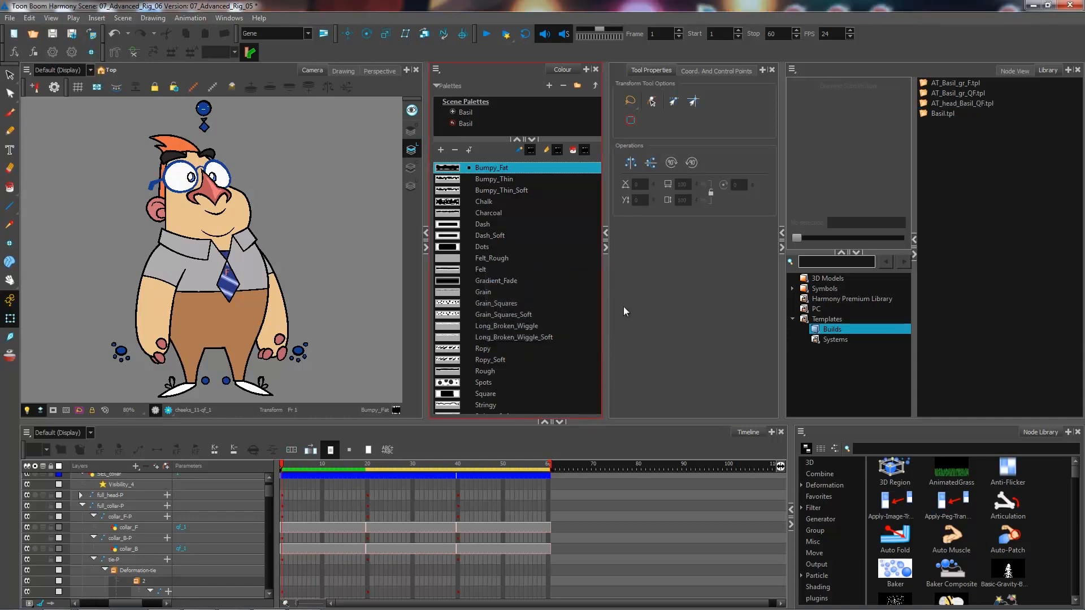
- Generate thumbnails for the AT_head_Basil_QF template
{"action": "left_click", "coordinate": [948, 106]}
{"action": "right_click", "coordinate": [948, 106]}
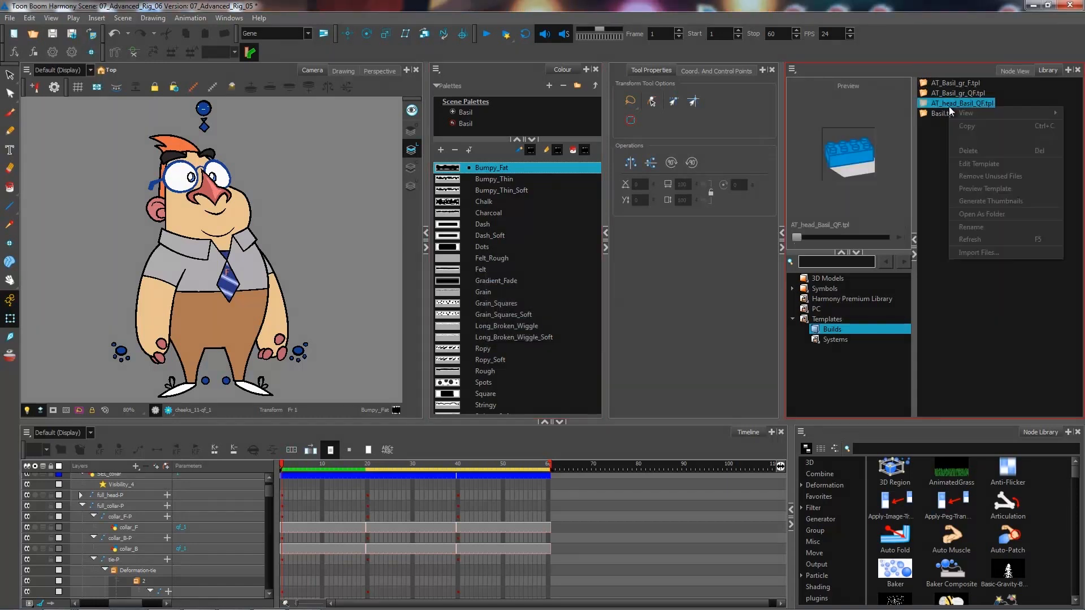
{"action": "left_click", "coordinate": [995, 202]}
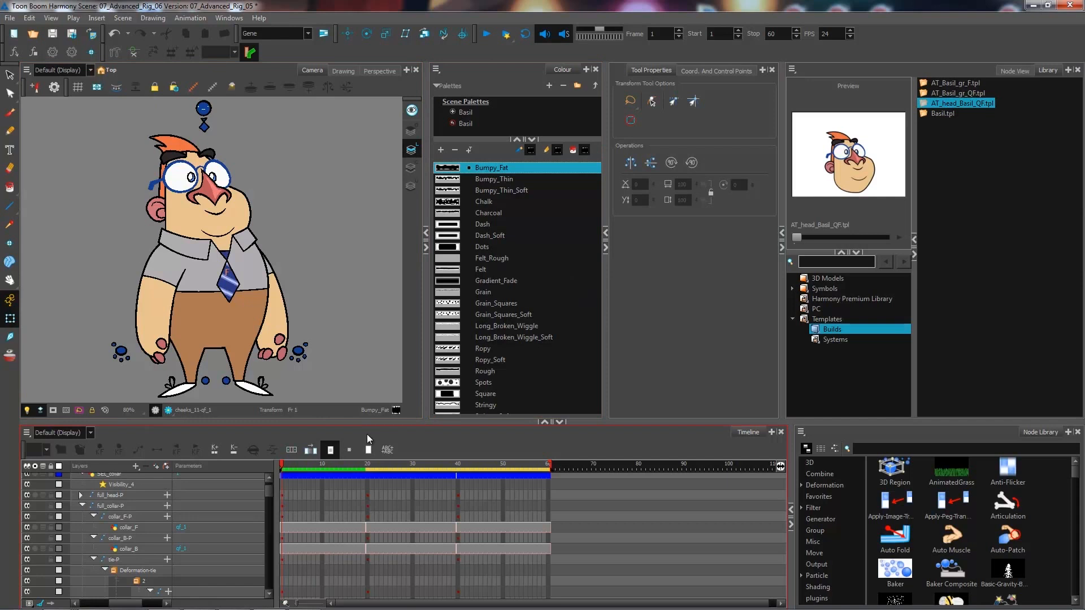
- Insert the AT_head_Basil_QF template into the full_head-P layer around frame 37 and nudge it into place
{"action": "left_click", "coordinate": [345, 467]}
{"action": "left_click_drag", "start_coordinate": [345, 470], "coordinate": [445, 472]}
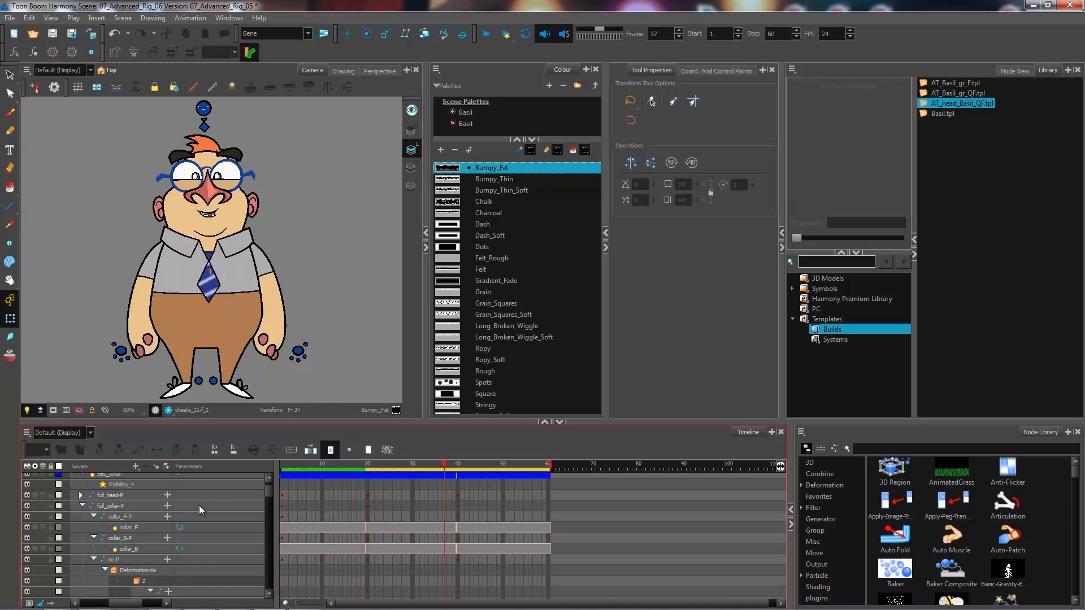
{"action": "scroll", "coordinate": [170, 549], "scroll_direction": "up", "scroll_amount": 1}
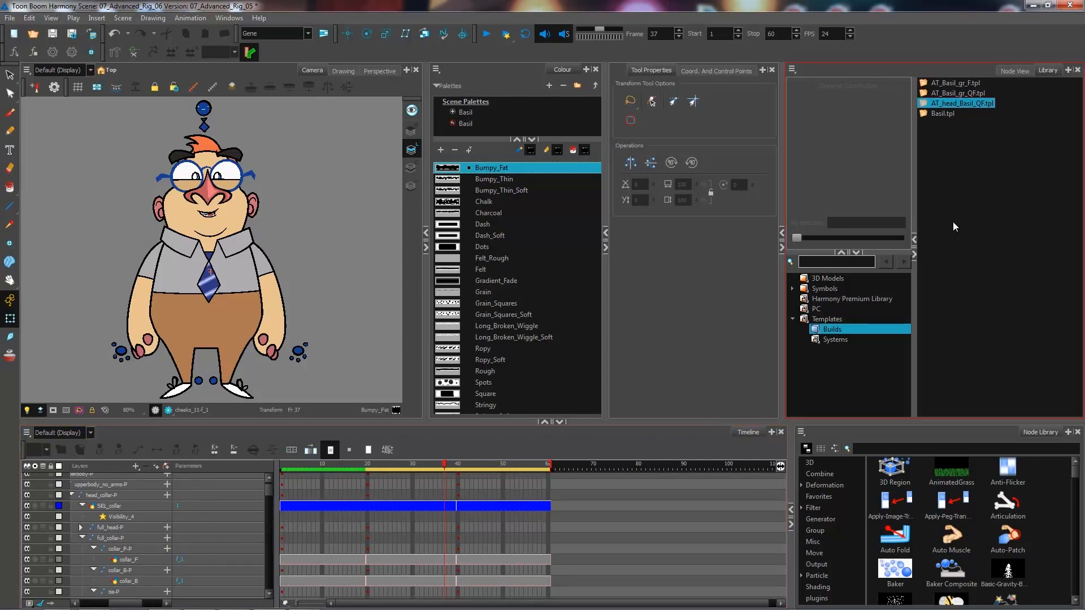
{"action": "left_click", "coordinate": [956, 103]}
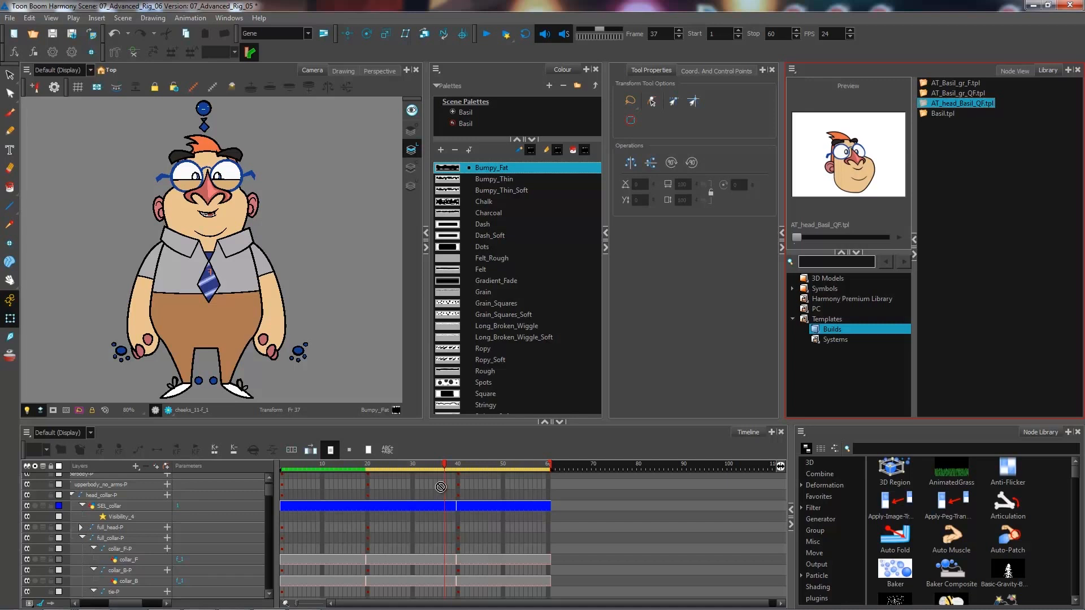
{"action": "mouse_move", "coordinate": [455, 489]}
{"action": "left_mouse_down"}
{"action": "mouse_move", "coordinate": [442, 489]}
{"action": "mouse_move", "coordinate": [447, 530]}
{"action": "left_mouse_up"}
{"action": "left_click_drag", "start_coordinate": [445, 531], "coordinate": [445, 533]}
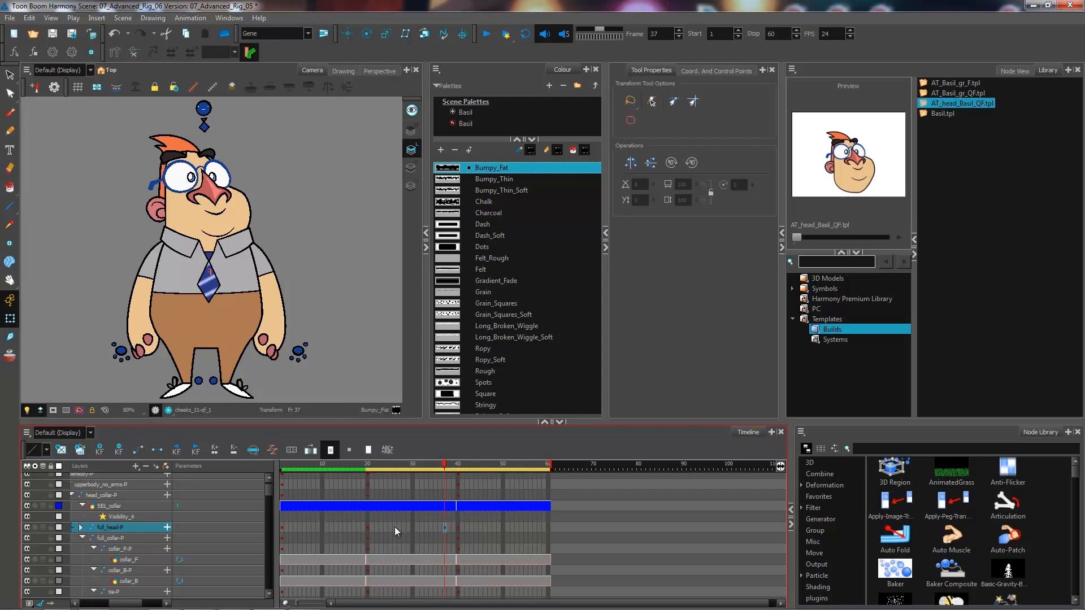
{"action": "left_click_drag", "start_coordinate": [436, 527], "coordinate": [445, 529]}
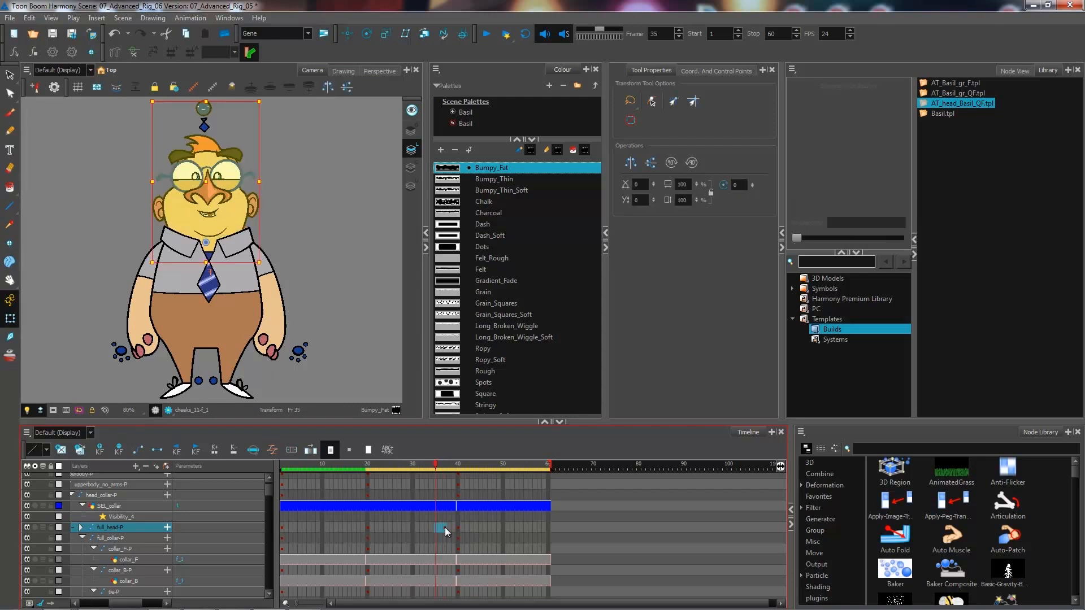